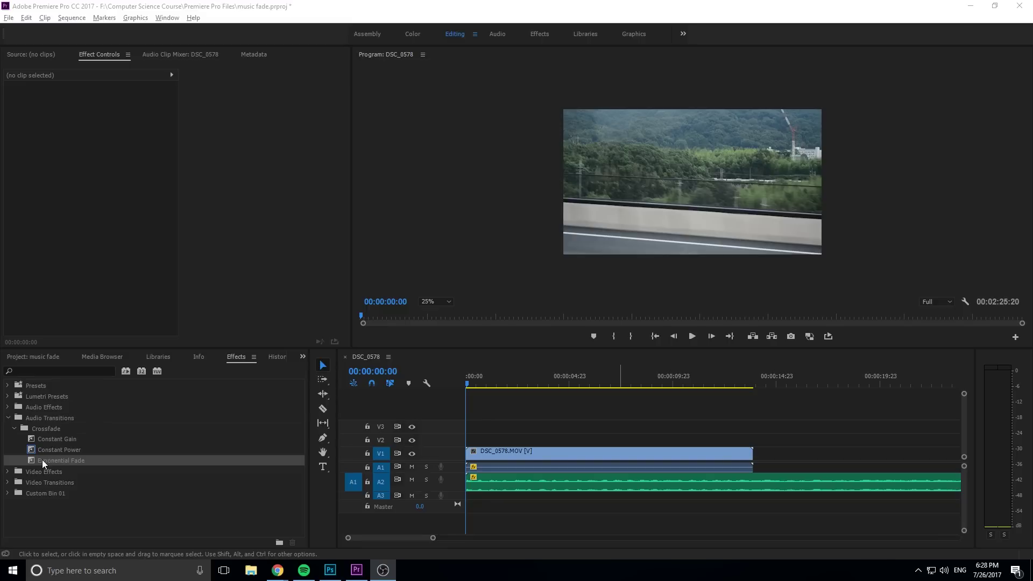
Apply an Exponential Fade to the start of the music clip on A2 and play back the opening.
left_click_drag(34, 460, 473, 489)
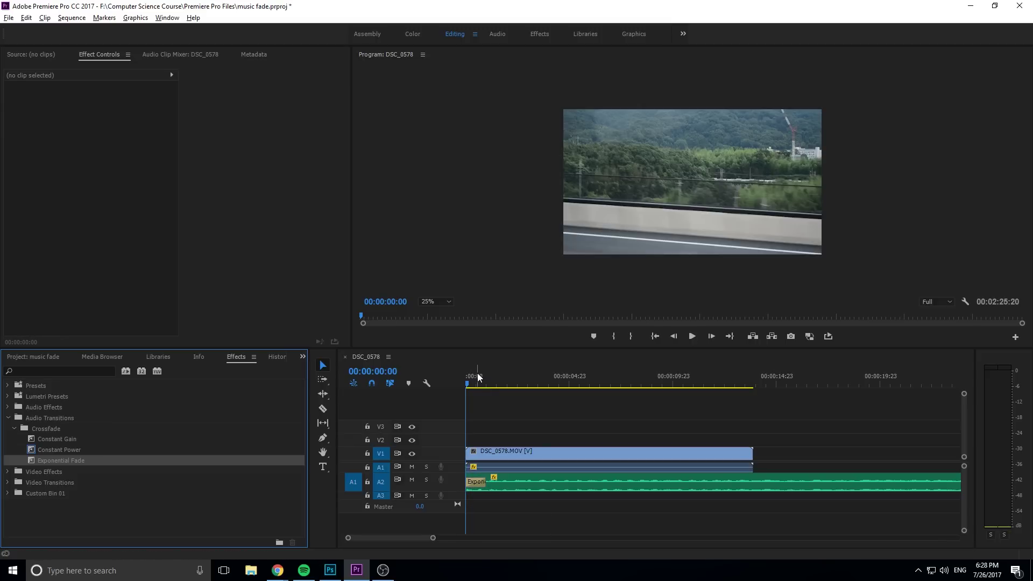
left_click(451, 379)
key("space")
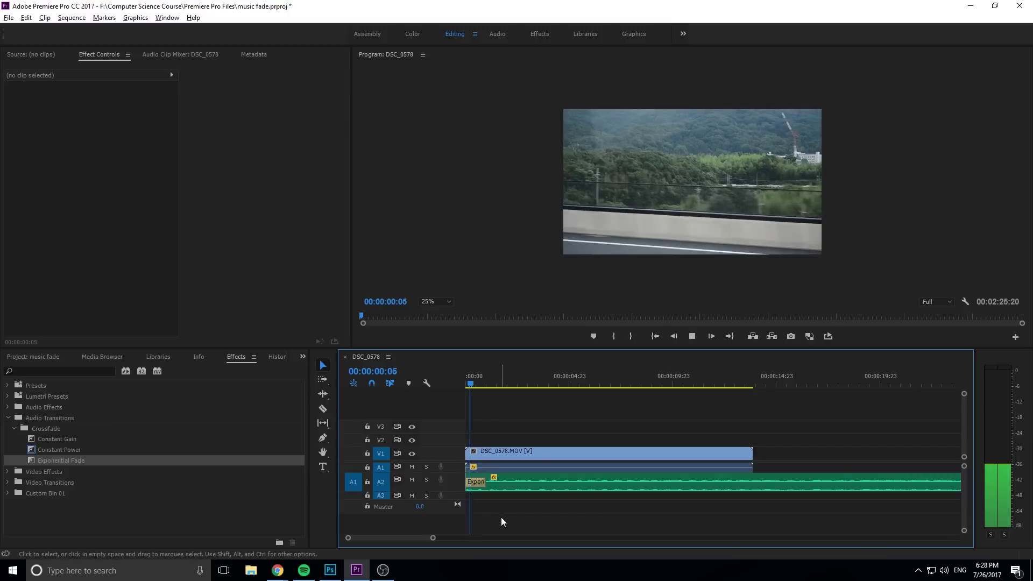
key("space")
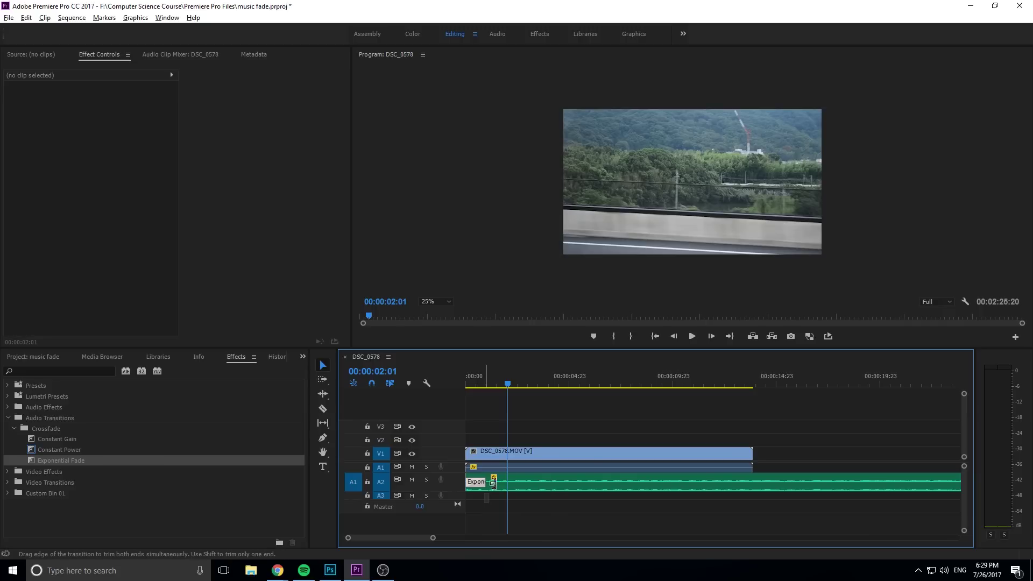
Lengthen the Exponential Fade on the music clip to about 00:00:07:23 and play back the longer fade-in.
left_click_drag(484, 483, 629, 485)
left_click_drag(506, 385, 481, 385)
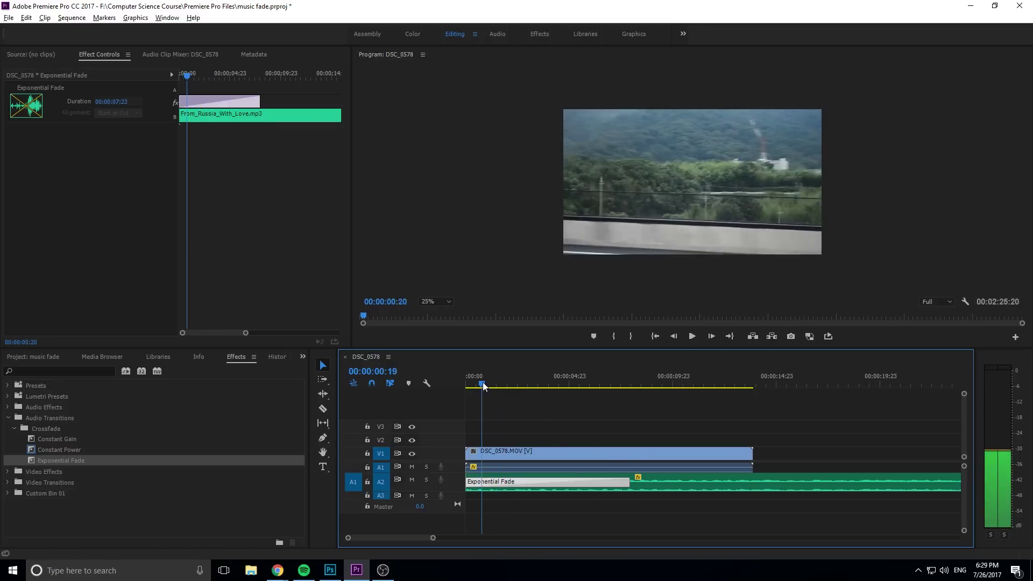
key("space")
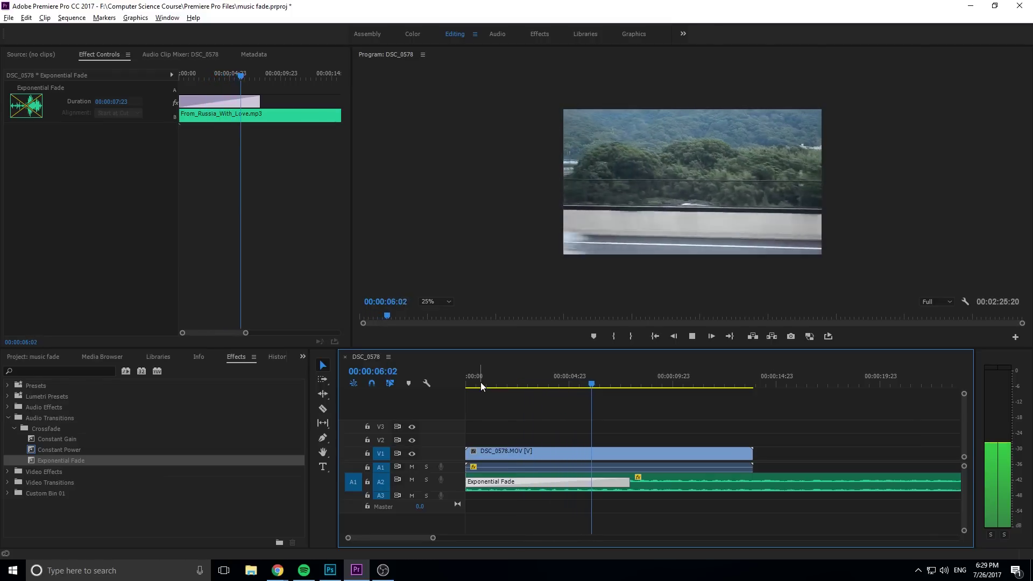
key("space")
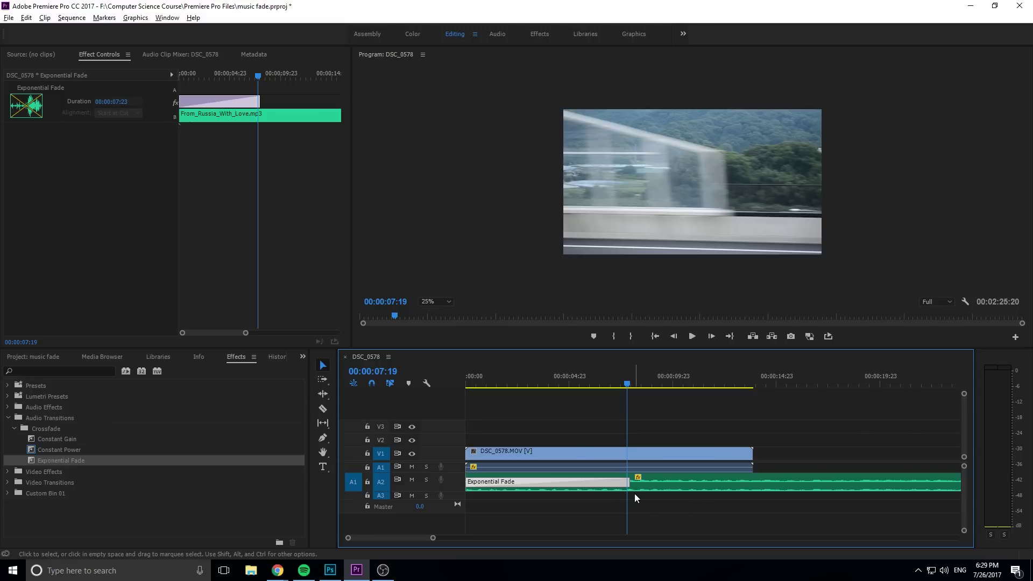
Shorten the music clip's Exponential Fade to about 00:00:00:17, and delete the transition.
left_click_drag(629, 481, 479, 481)
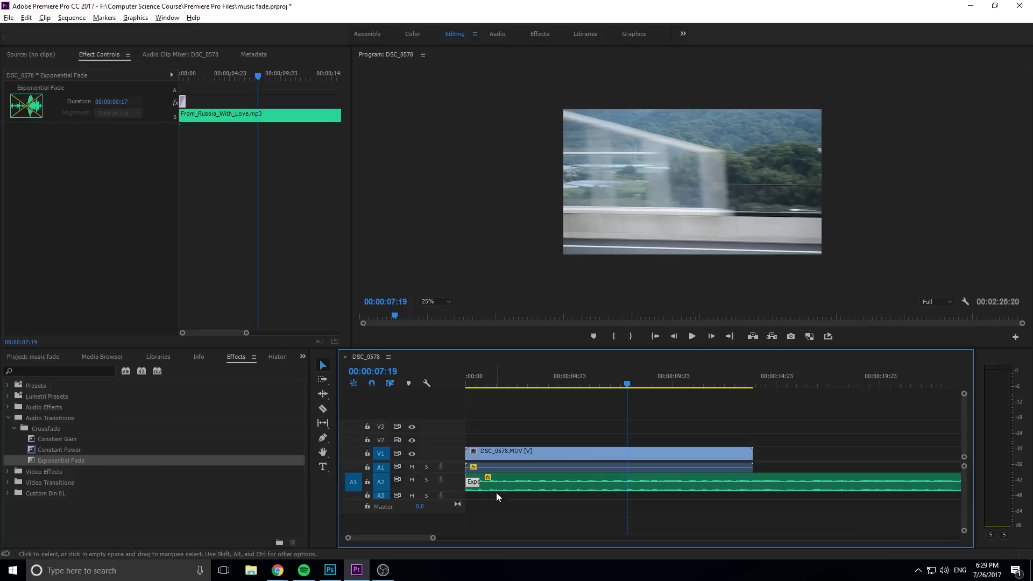
left_click(484, 377)
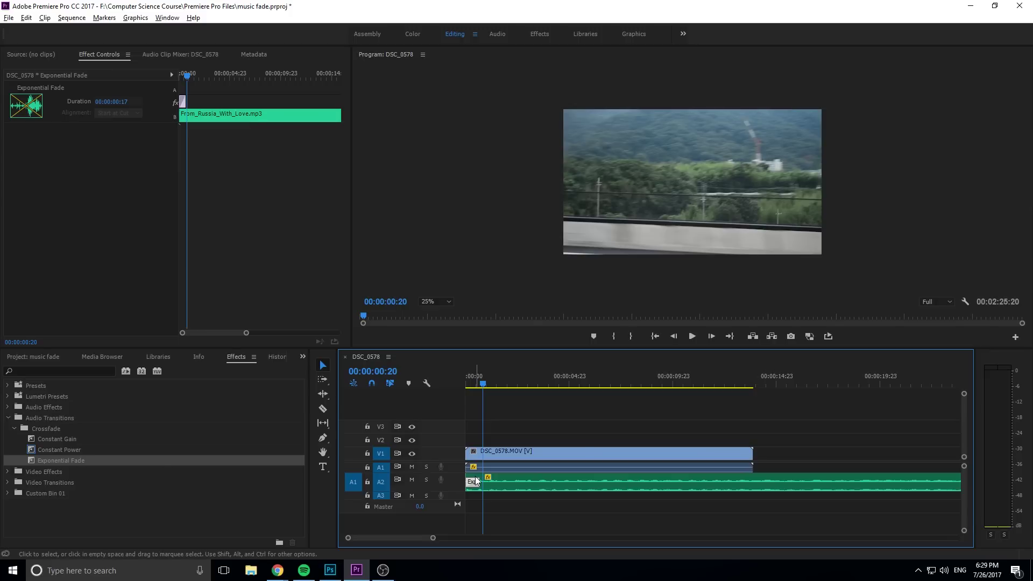
key("Delete")
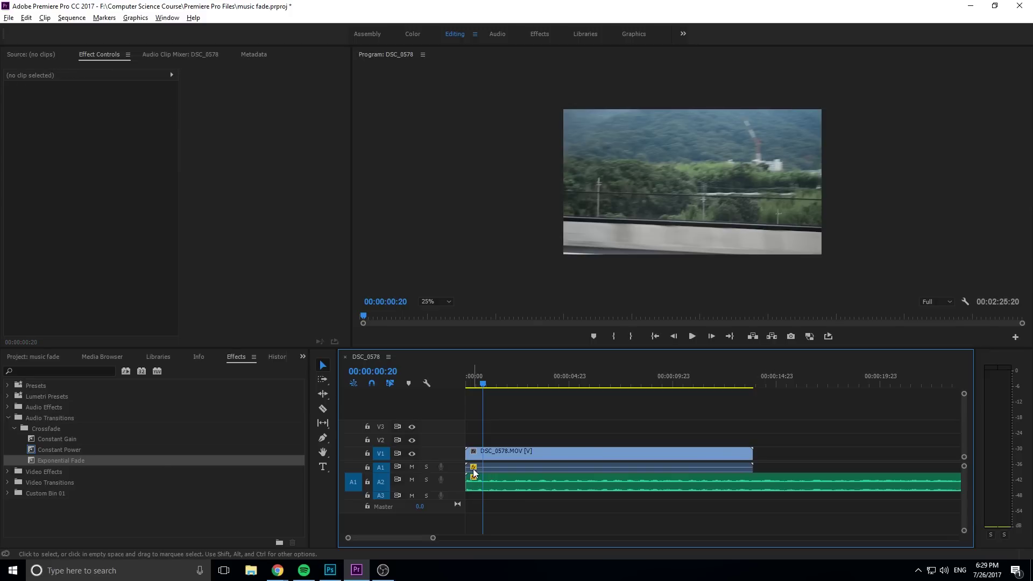
Select the music clip and enlarge the A2 track's height until its keyframe controls and volume line show.
left_click(560, 483)
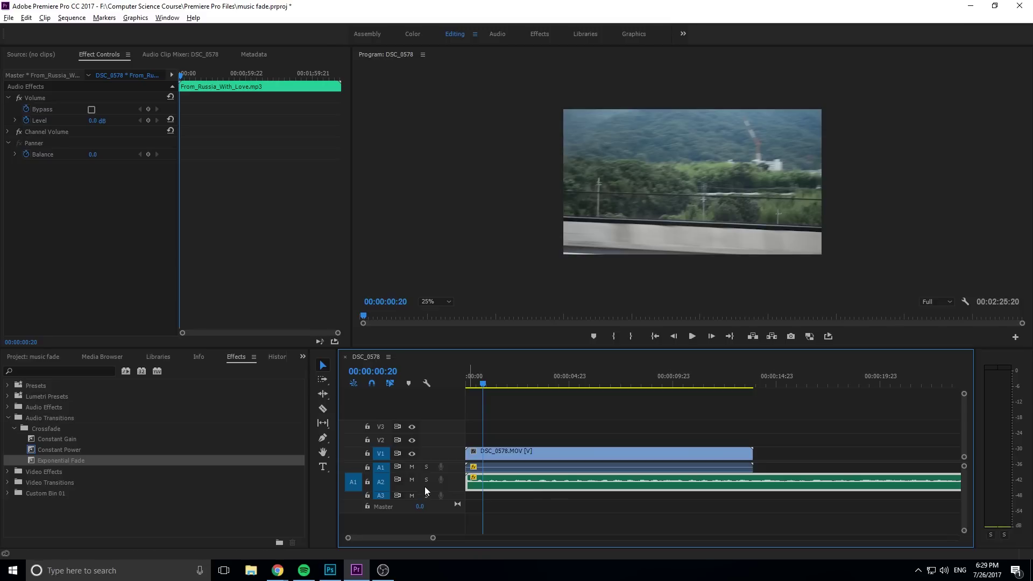
scroll(410, 486, "up", 1)
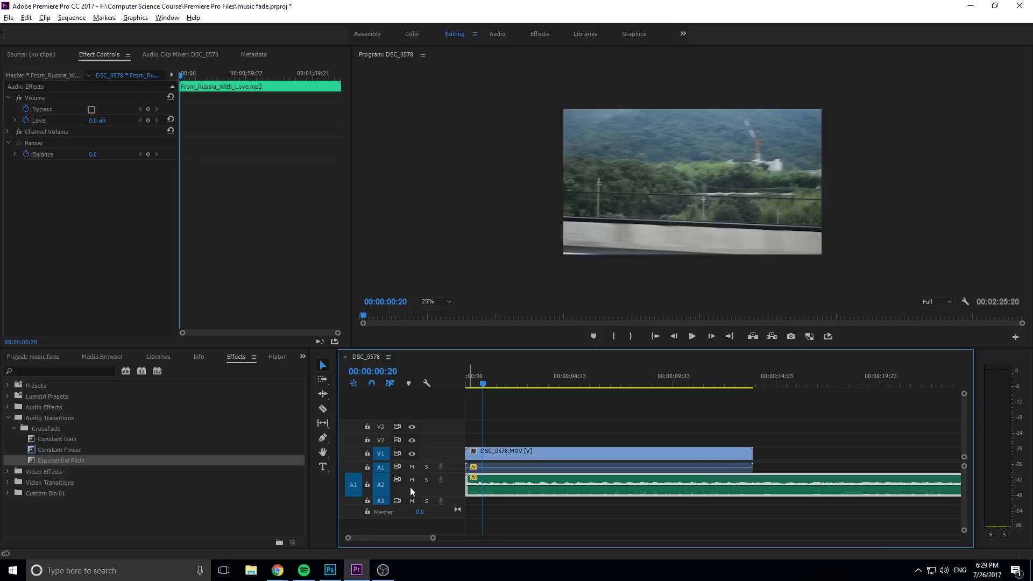
scroll(410, 489, "down", 1)
scroll(409, 488, "up", 2)
scroll(410, 489, "down", 1)
scroll(410, 488, "up", 3)
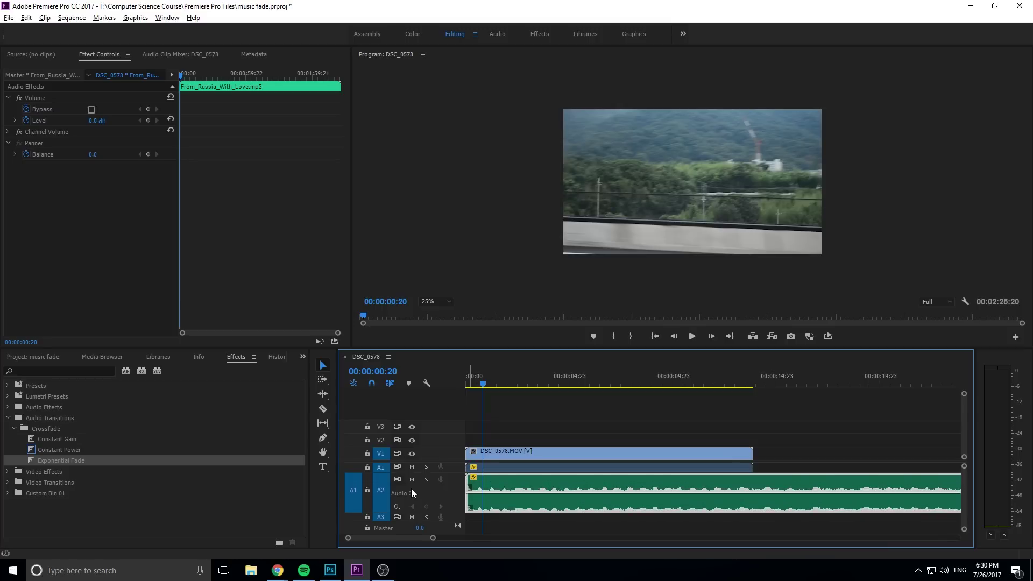
scroll(418, 514, "up", 3)
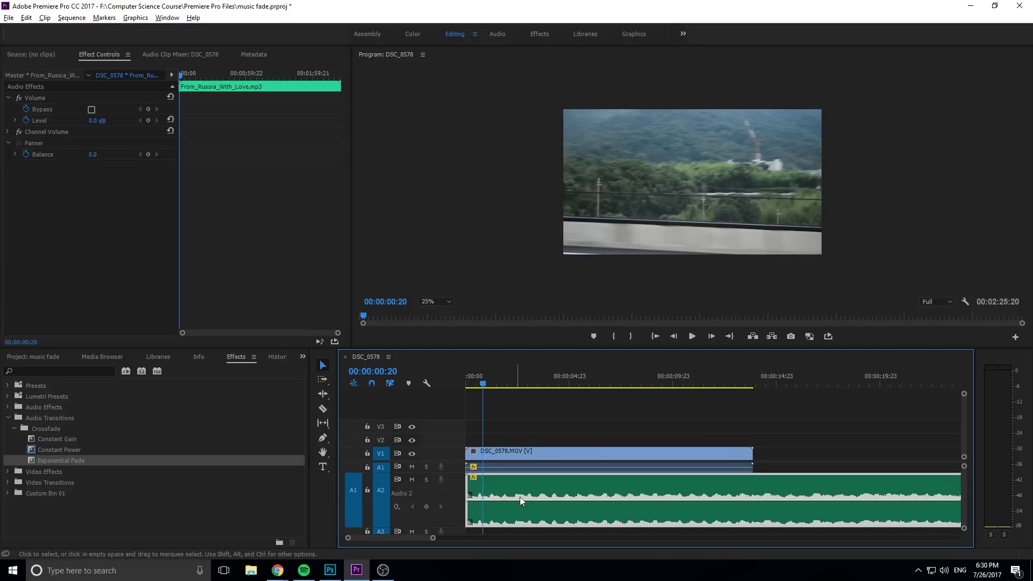
Check which clip keyframe option is active under Volume for the music clip, and leave it as is.
right_click(495, 496)
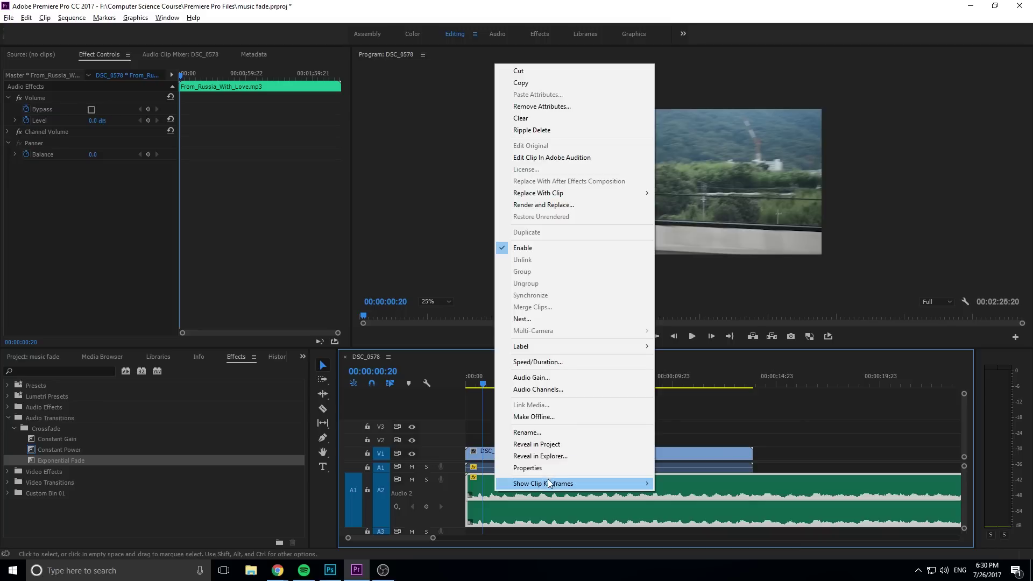
mouse_move(550, 484)
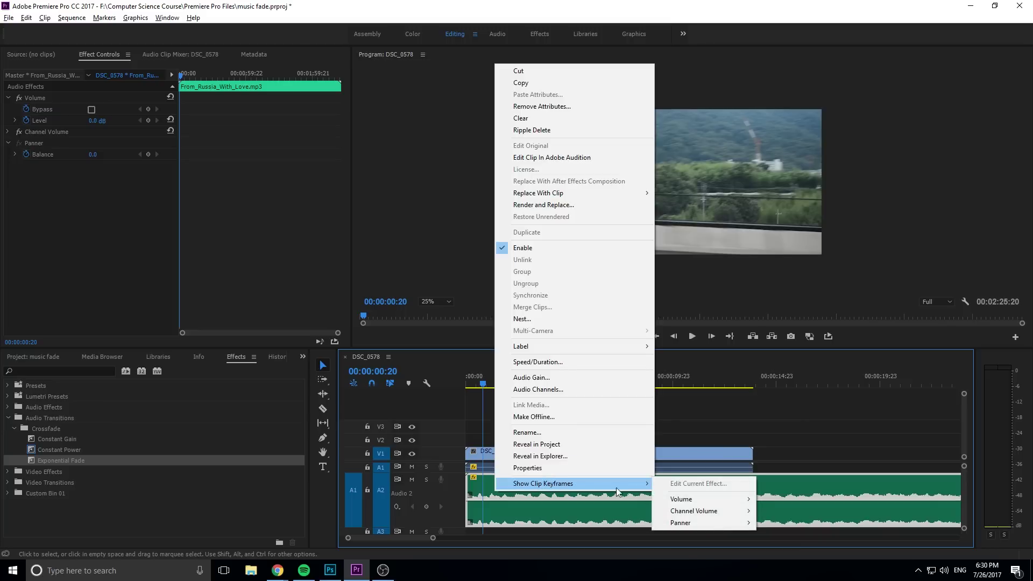
mouse_move(727, 500)
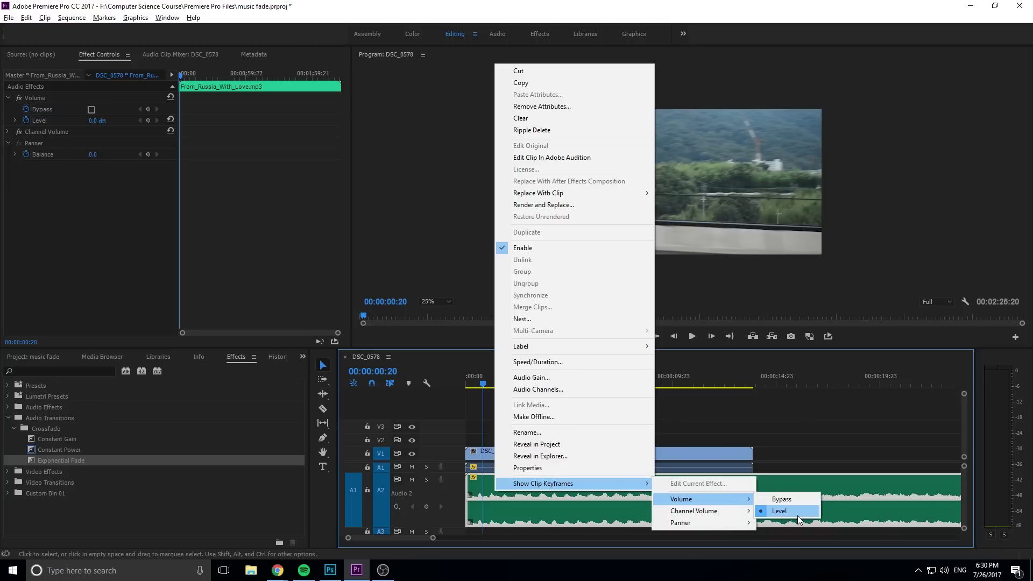
left_click(748, 426)
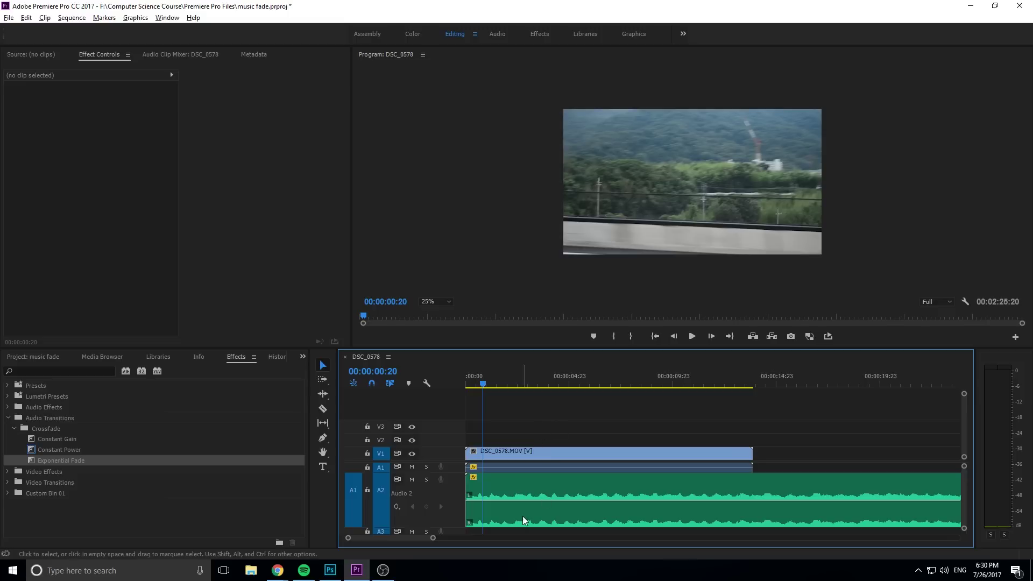
Add volume keyframes to the music clip at 00:00:00:00 and 00:00:02:14, and lower the first one to silence.
left_click_drag(489, 386, 467, 385)
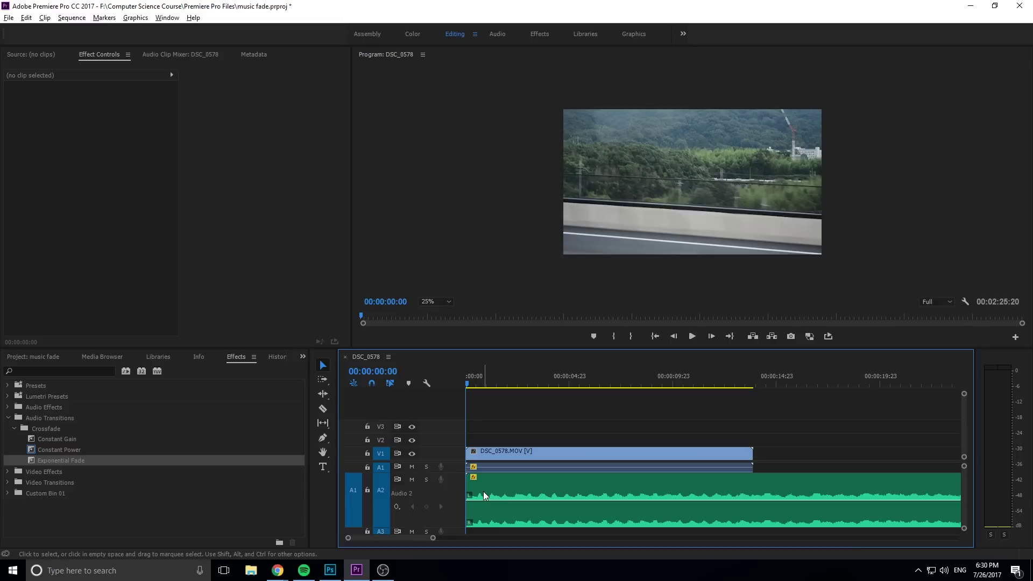
left_click(485, 496)
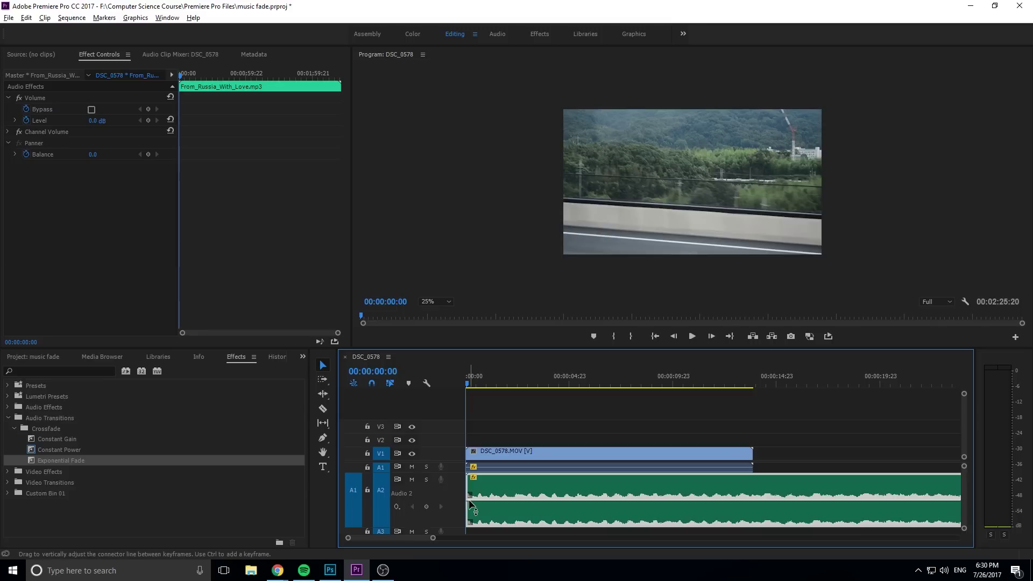
left_click(430, 506)
left_click_drag(468, 385, 521, 386)
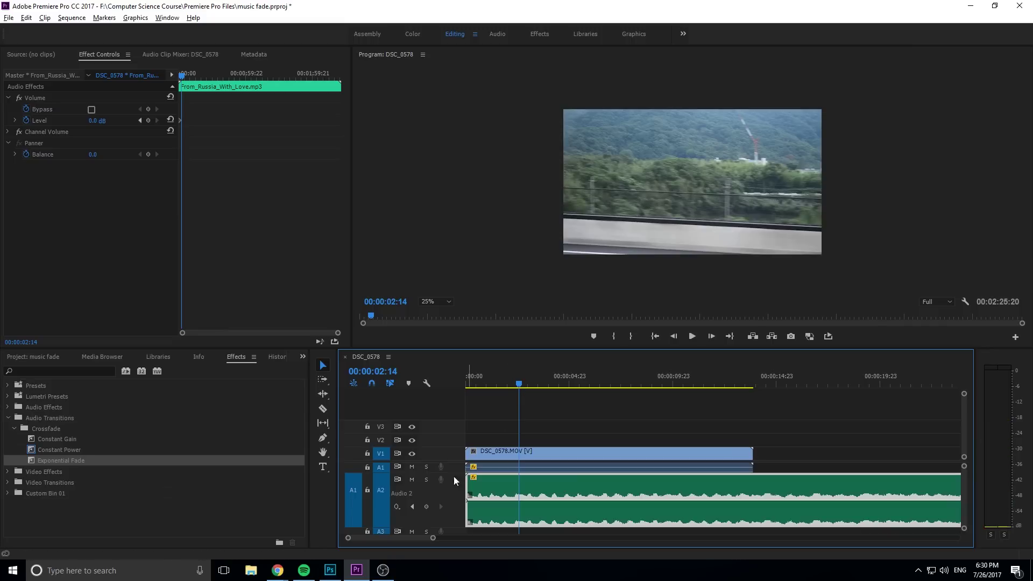
left_click(426, 506)
left_click_drag(467, 502, 463, 538)
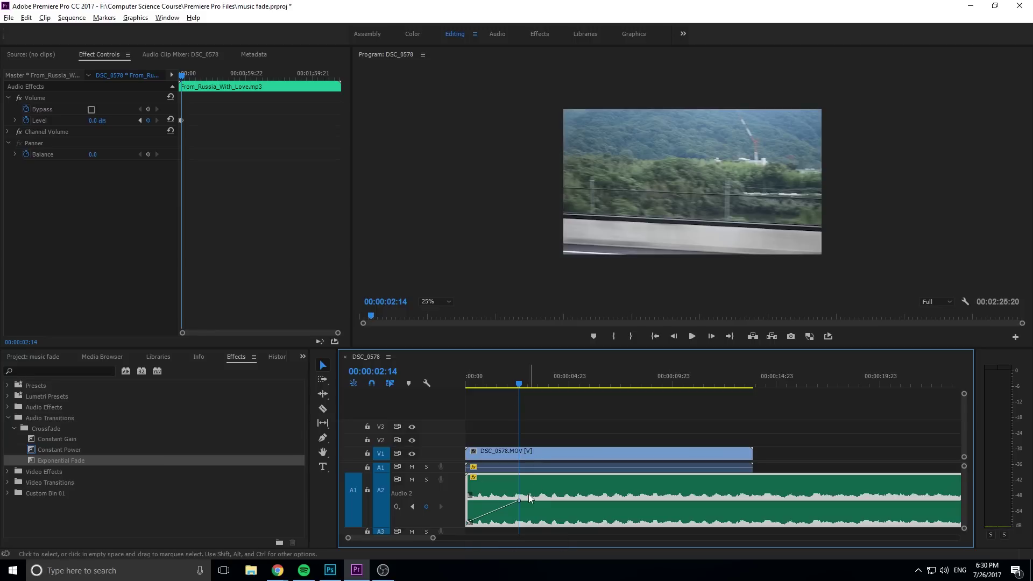
Play the sequence from the start to hear the keyframed fade-in of the music.
left_click_drag(492, 384, 447, 380)
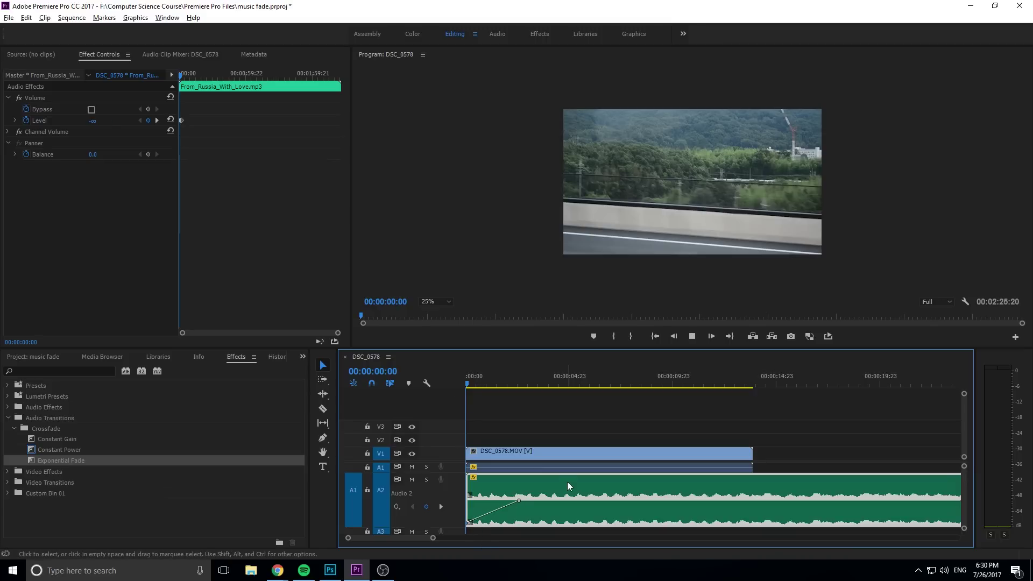
key("space")
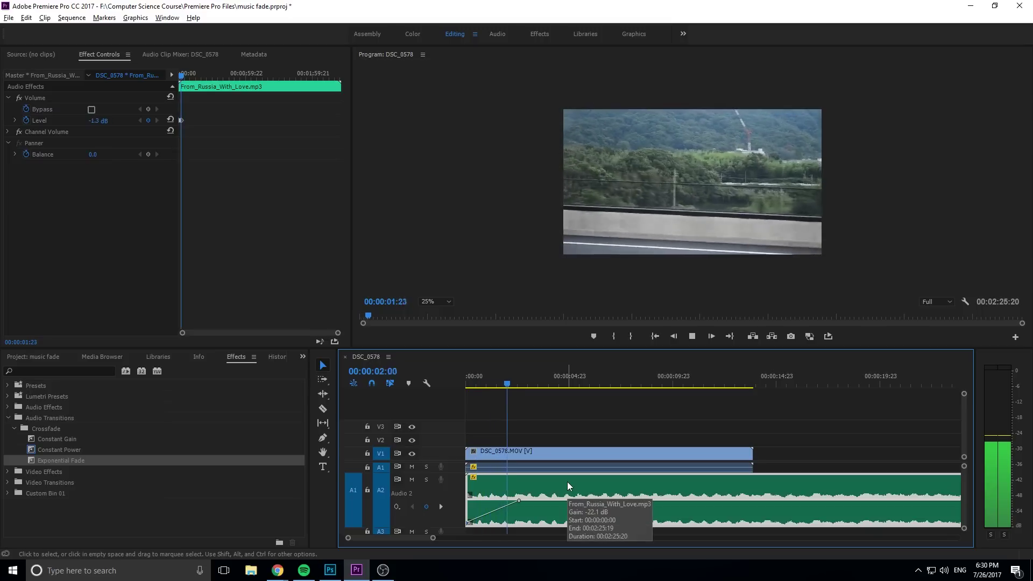
key("space")
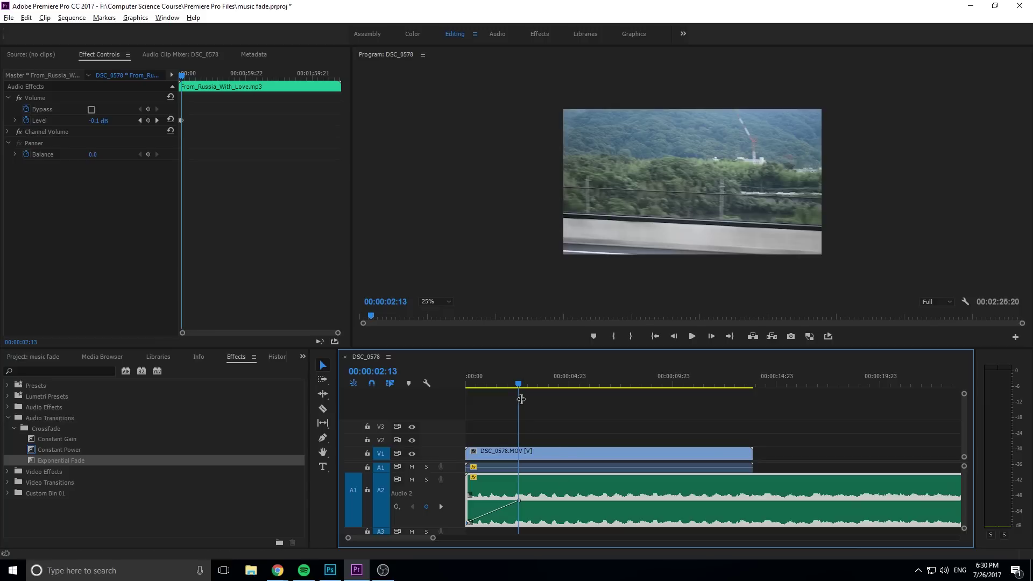
Add volume keyframes to the music clip at 00:00:08:17 and 00:00:09:09, and lower the second to about -14.4 dB.
left_click_drag(524, 383, 646, 391)
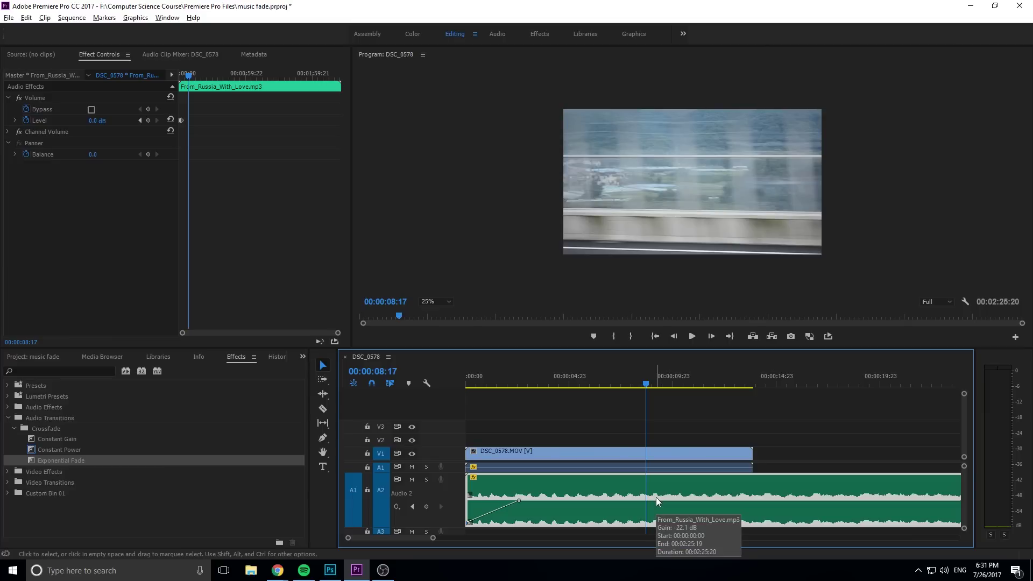
left_click(429, 507)
left_click(710, 383)
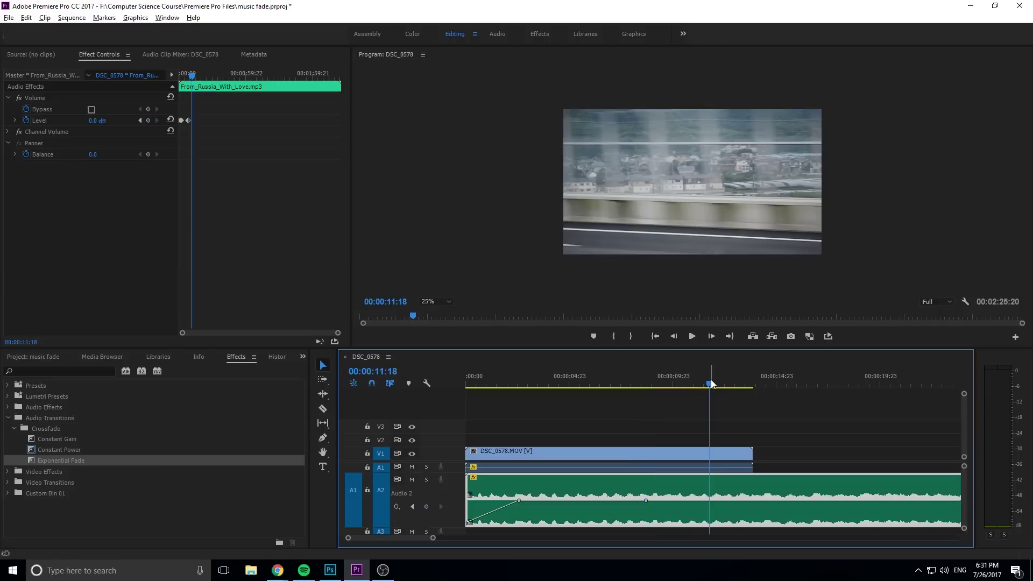
left_click(656, 389)
left_click_drag(663, 382, 660, 384)
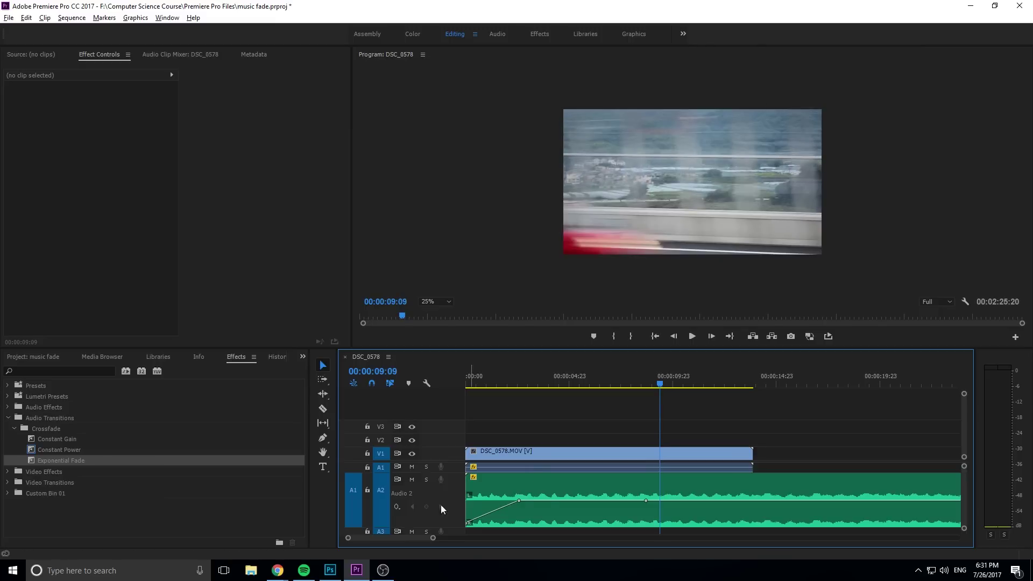
left_click(615, 488)
left_click(426, 507)
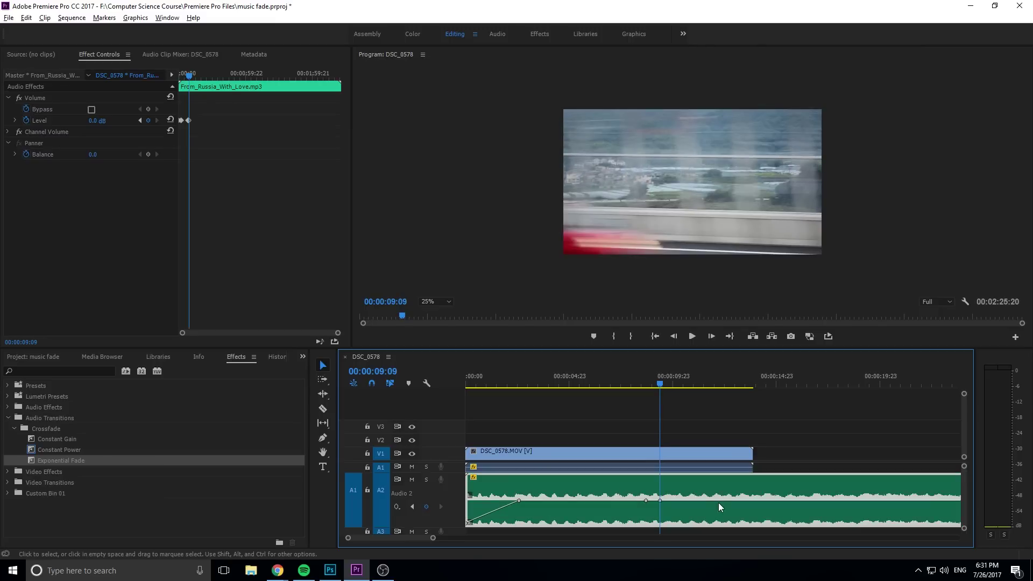
left_click_drag(660, 500, 660, 520)
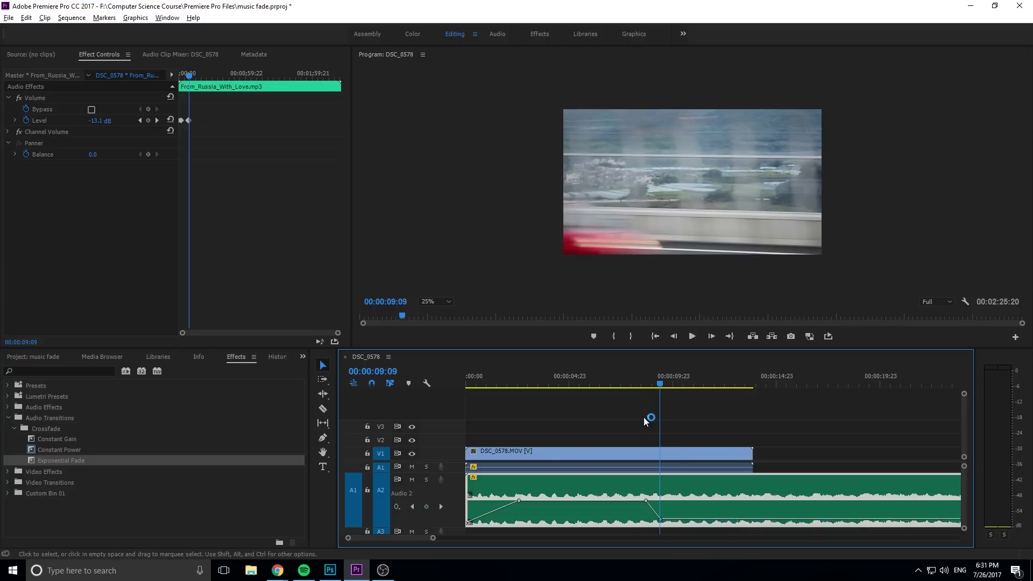
Play the sequence from the 00:00:08:17 keyframe to hear the music volume drop.
left_click(647, 383)
key("space")
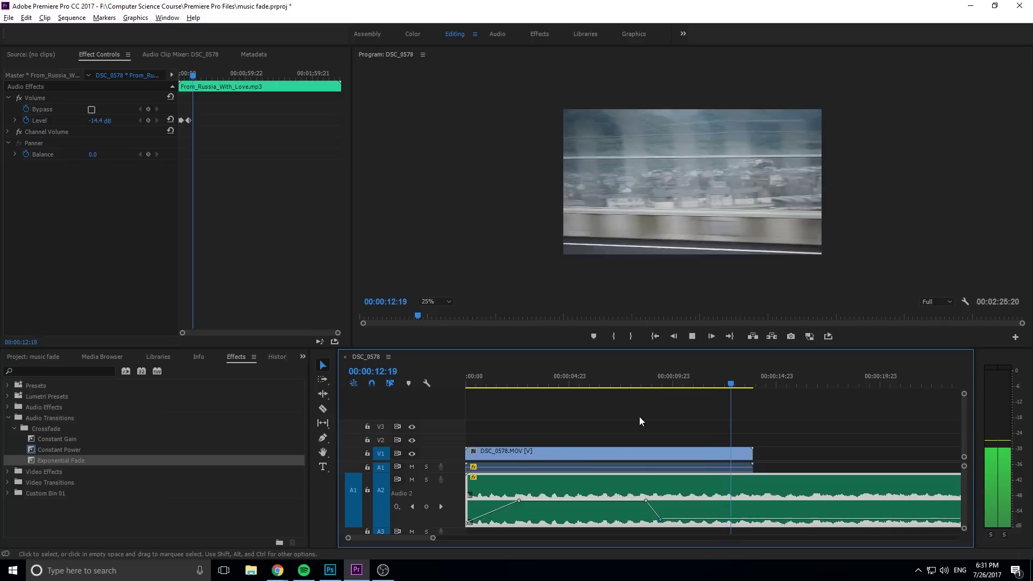
key("space")
Add volume keyframes to the music clip at 00:00:13:14 and 00:00:15:06, raise the second to about 0.2 dB, and play back the dip.
left_click(426, 506)
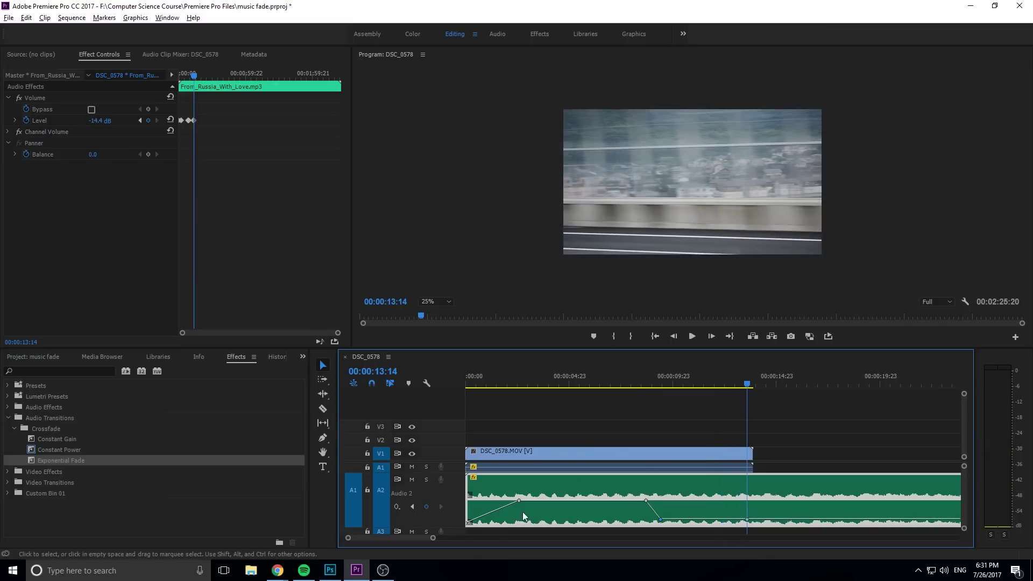
left_click(782, 382)
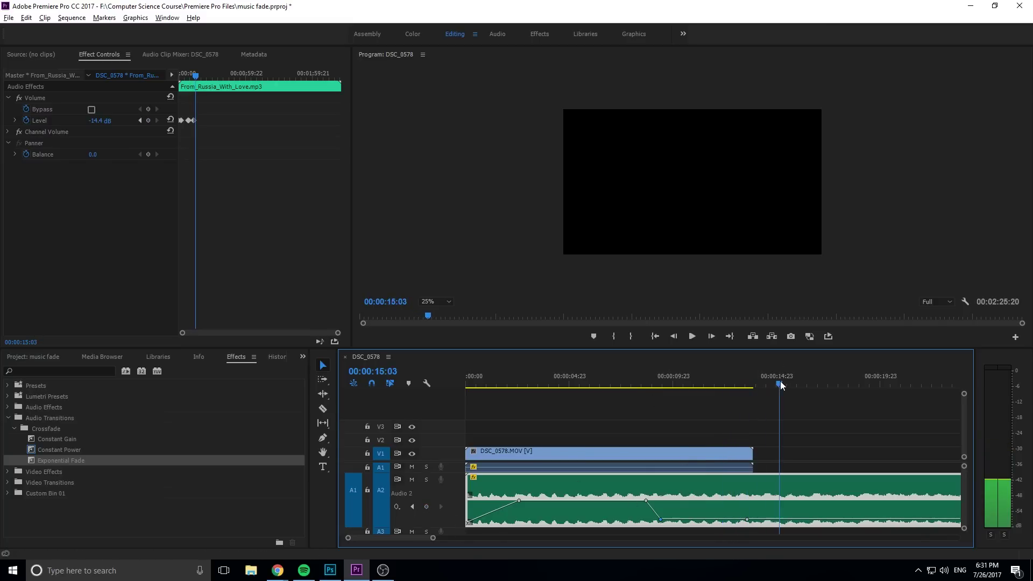
left_click(426, 507)
left_click_drag(782, 519, 780, 500)
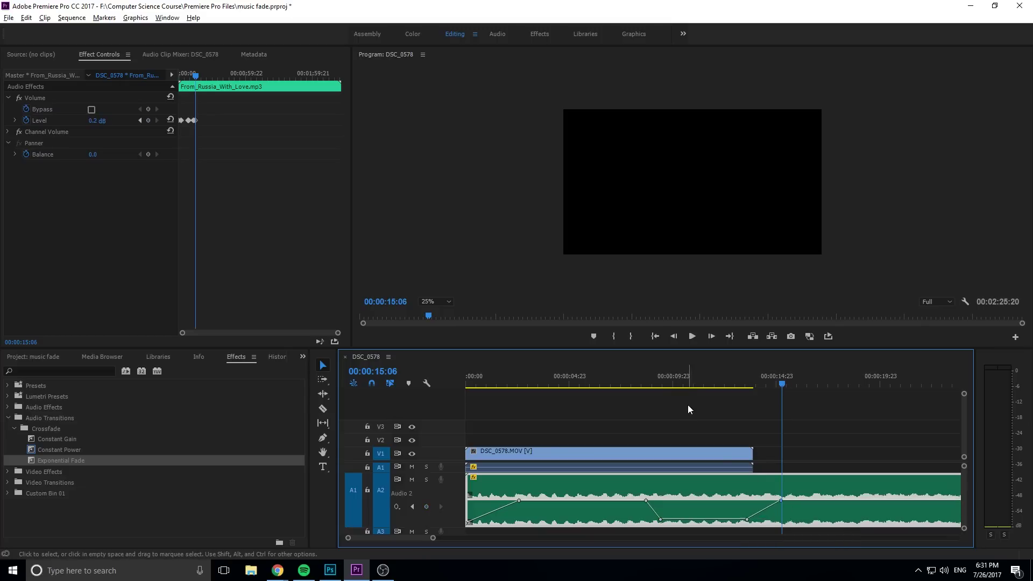
left_click_drag(652, 388, 638, 383)
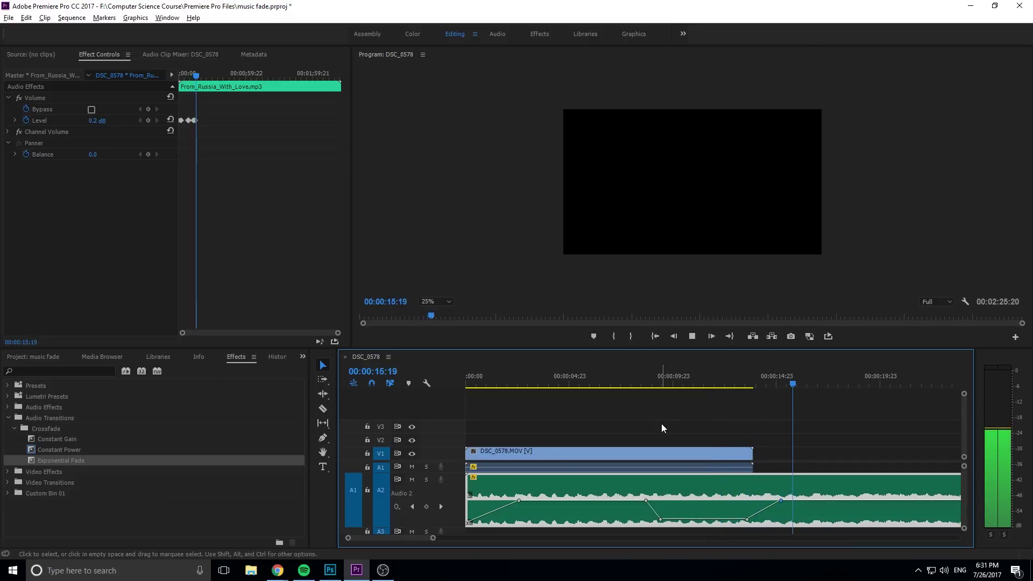
key("space")
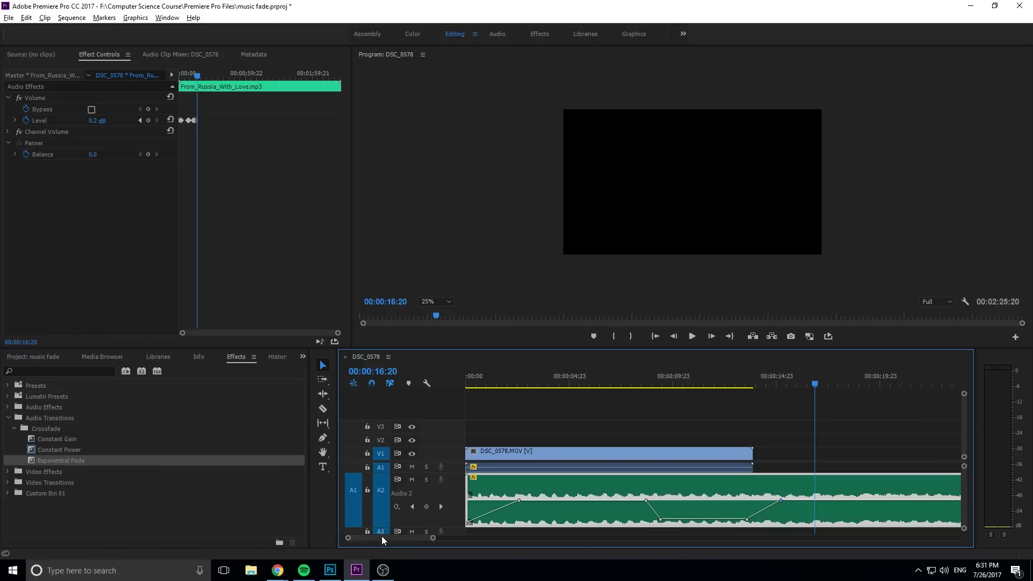
Add volume keyframes to the music clip at 00:02:21:23 and 00:02:25:19, and lower the second to -∞ dB.
left_click_drag(382, 538, 483, 551)
left_click(562, 380)
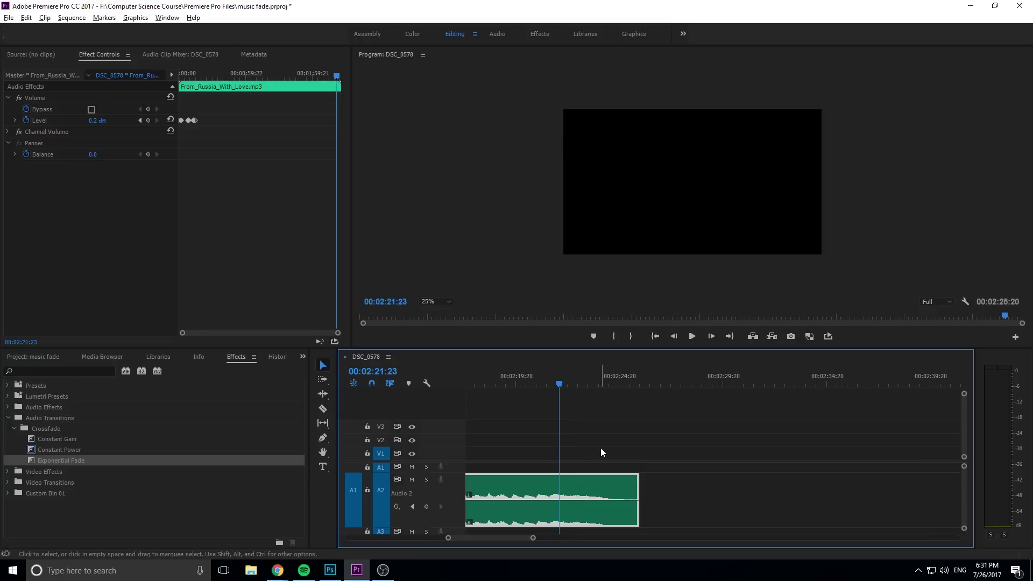
left_click(427, 508)
left_click_drag(630, 383, 640, 385)
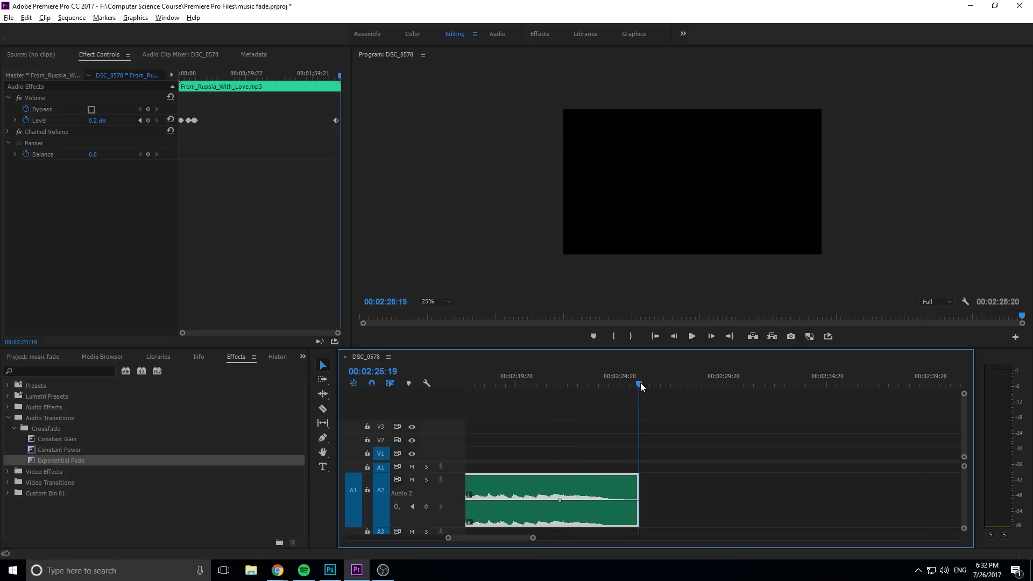
left_click(427, 507)
left_click_drag(638, 501, 638, 525)
Move the DSC_0578.MOV clip along the sequence so that it ends together with the music clip.
key("minus")
key("minus")
key("minus")
key("minus")
key("minus")
key("minus")
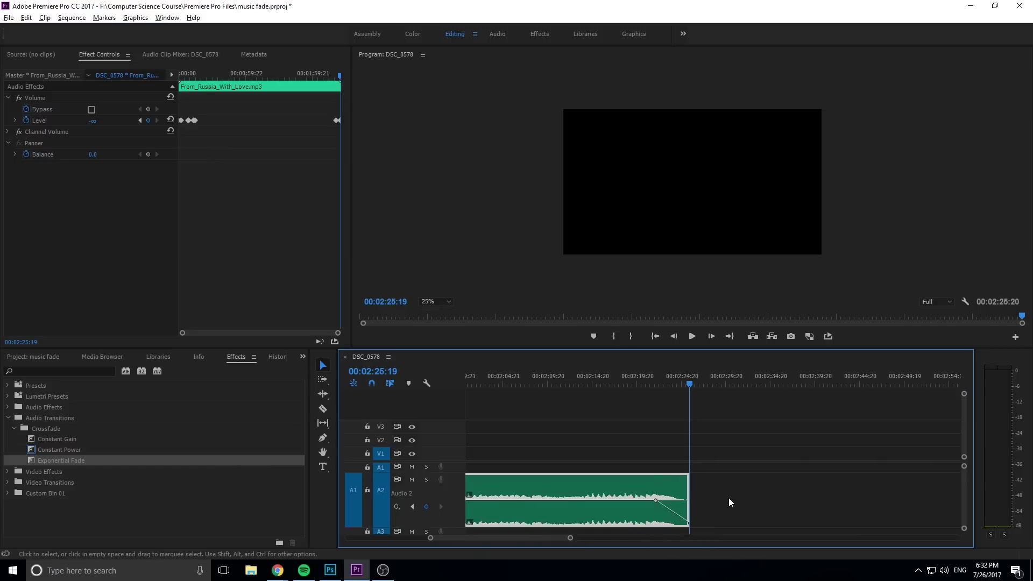
left_click_drag(467, 477, 589, 464)
scroll(589, 464, "up", 5)
scroll(589, 468, "up", 2)
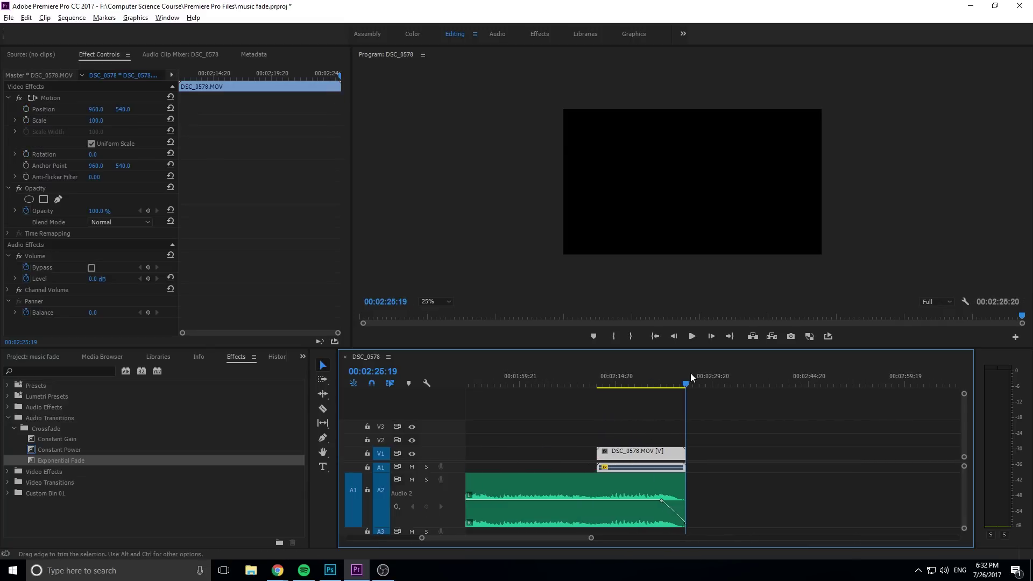
Expand the V1 track and add an opacity keyframe to the video clip at 00:02:22:00, where the music fade-out begins.
left_click_drag(689, 370, 679, 372)
scroll(677, 460, "up", 3)
scroll(631, 427, "up", 3)
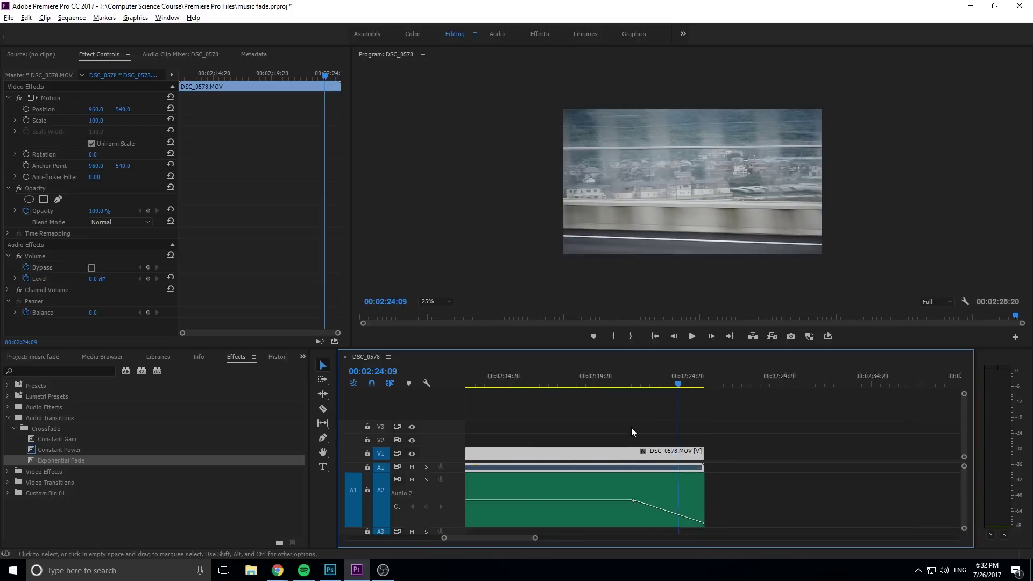
left_click(643, 373)
left_click_drag(643, 371, 637, 372)
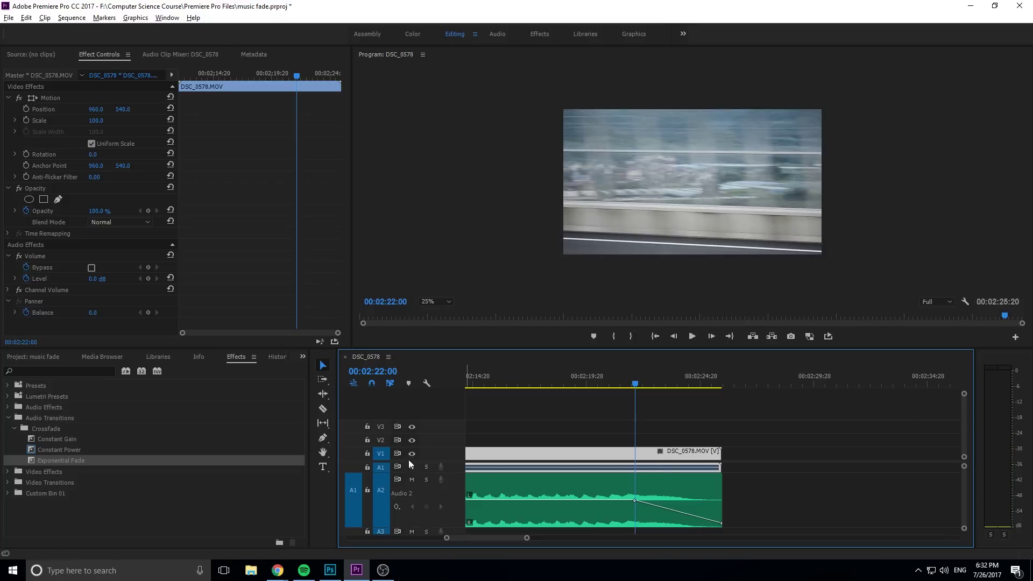
double_click(378, 457)
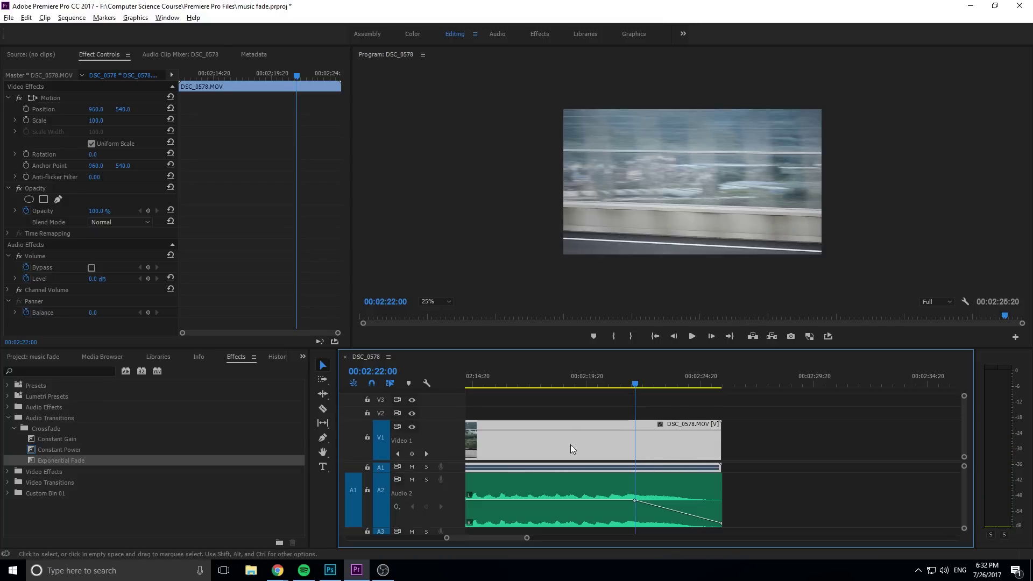
left_click(413, 454)
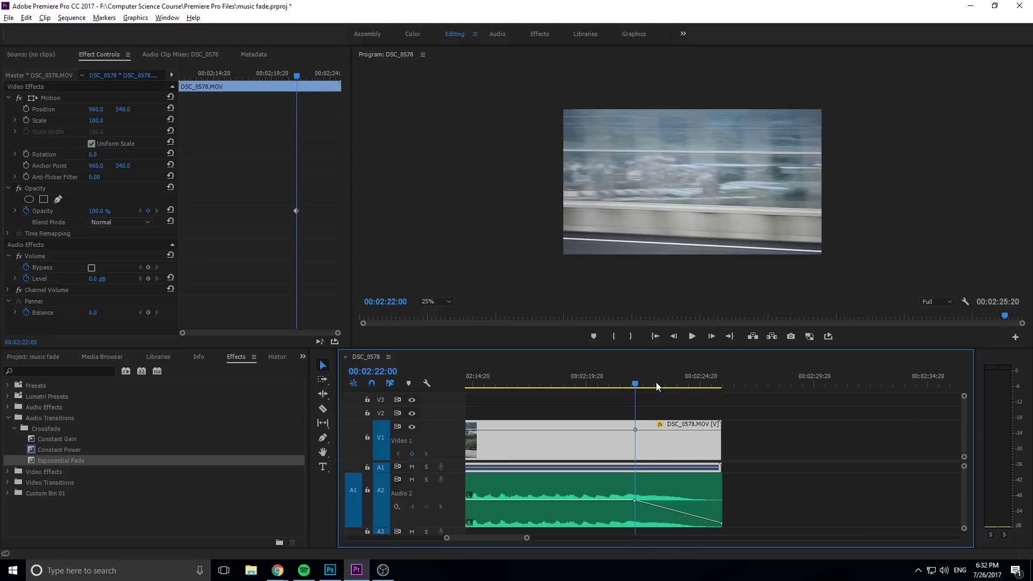
Add an opacity keyframe at the video clip's end, 00:02:25:19, and lower it to 0%.
left_click_drag(656, 382, 721, 404)
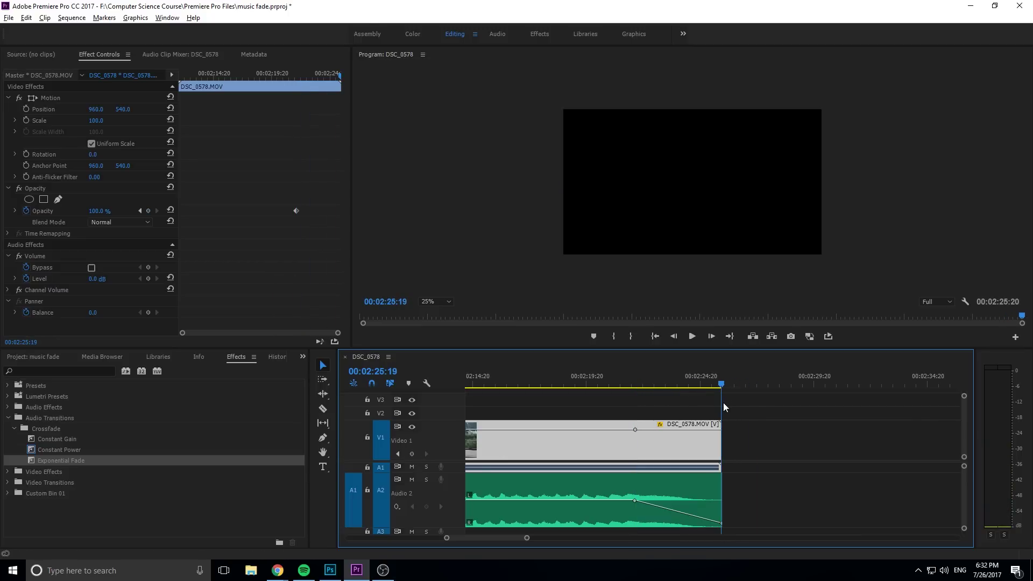
left_click(411, 454)
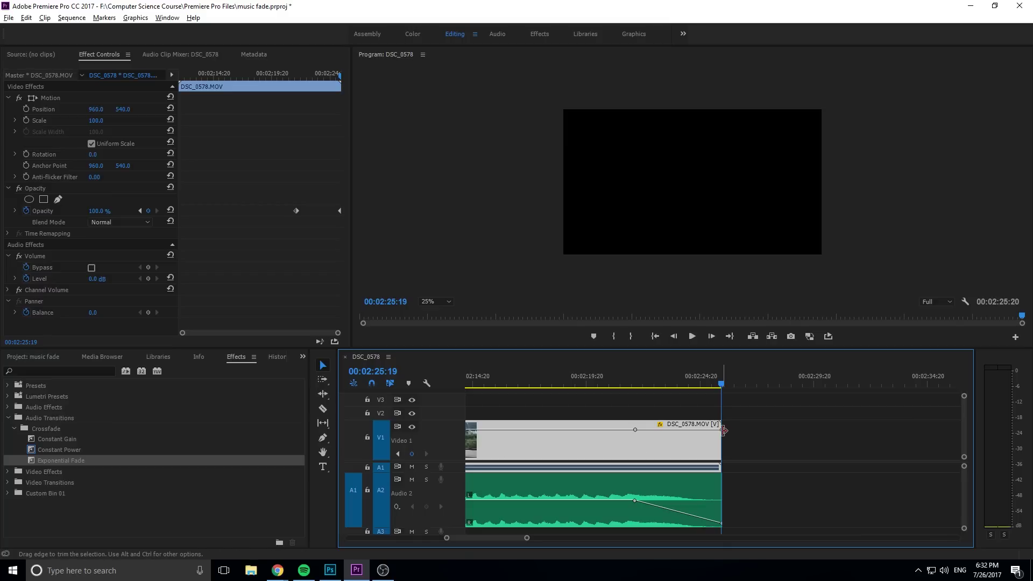
left_click_drag(720, 429, 721, 456)
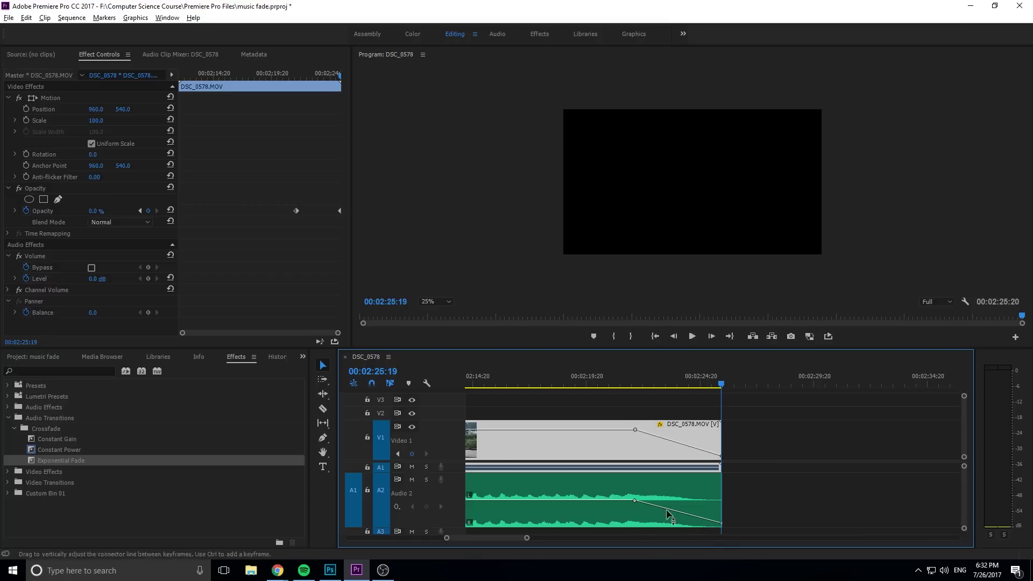
Play the end of the sequence from just before the fade-out keyframes to check the picture and music fading together.
left_click(621, 379)
key("space")
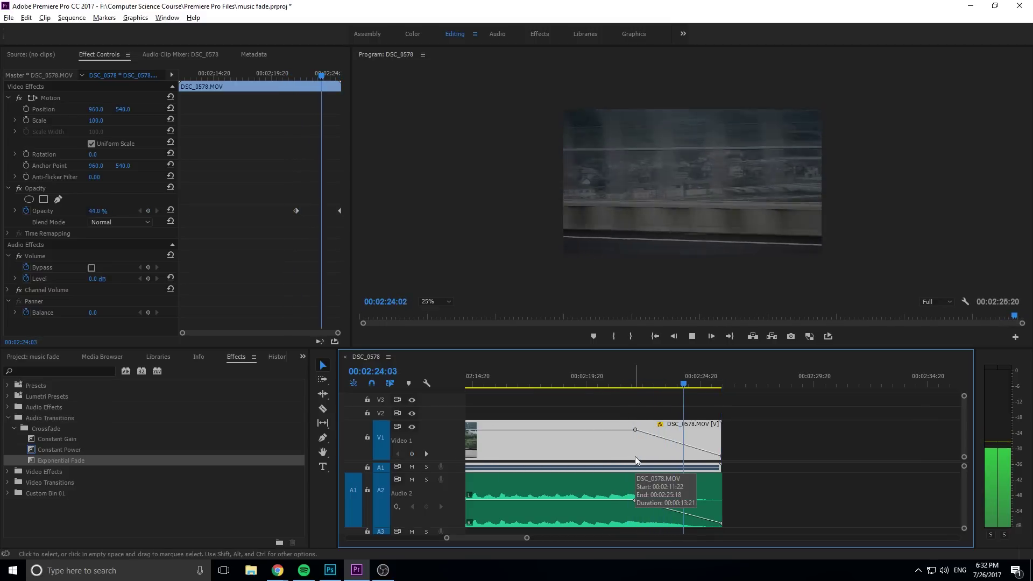
key("space")
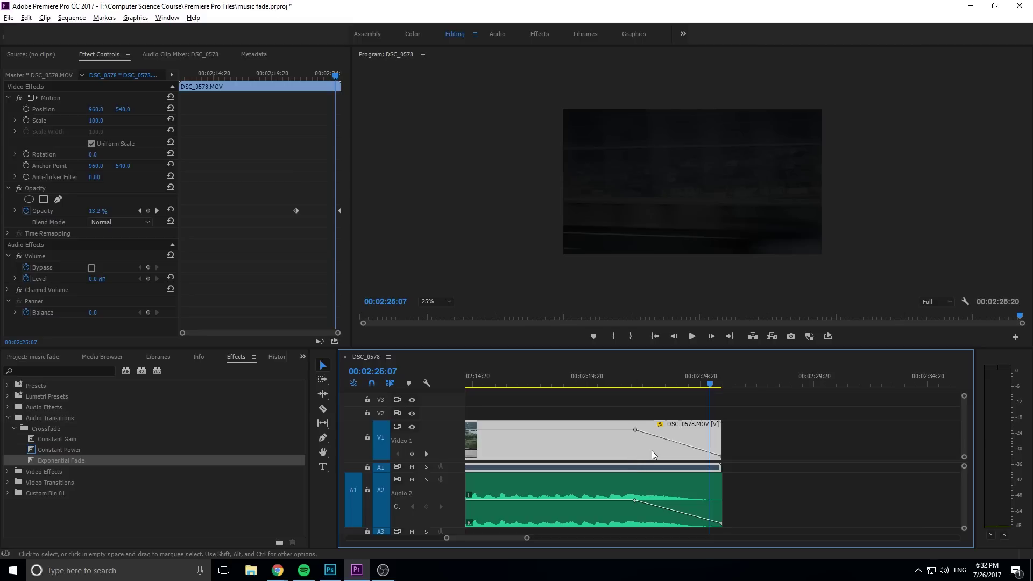